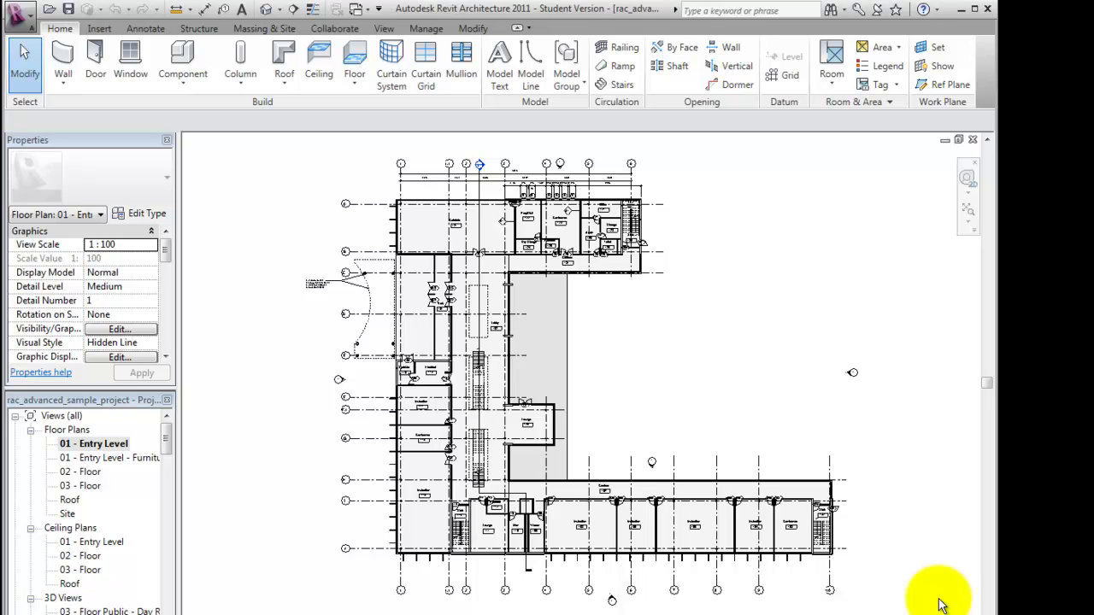
Step: Show the View Templates drop-down on the View tab
click(384, 28)
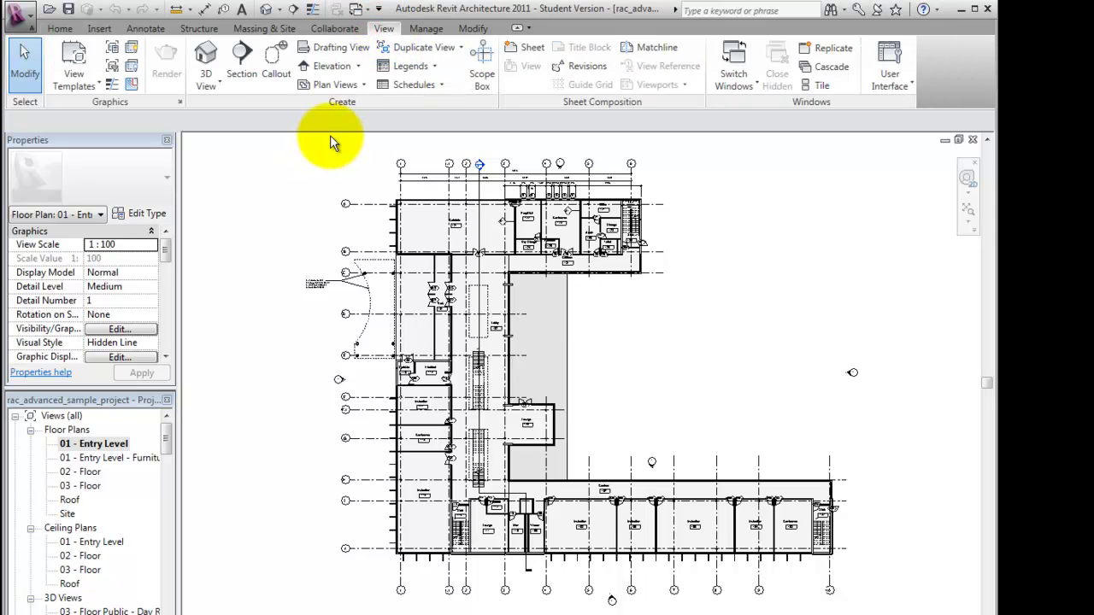
click(96, 84)
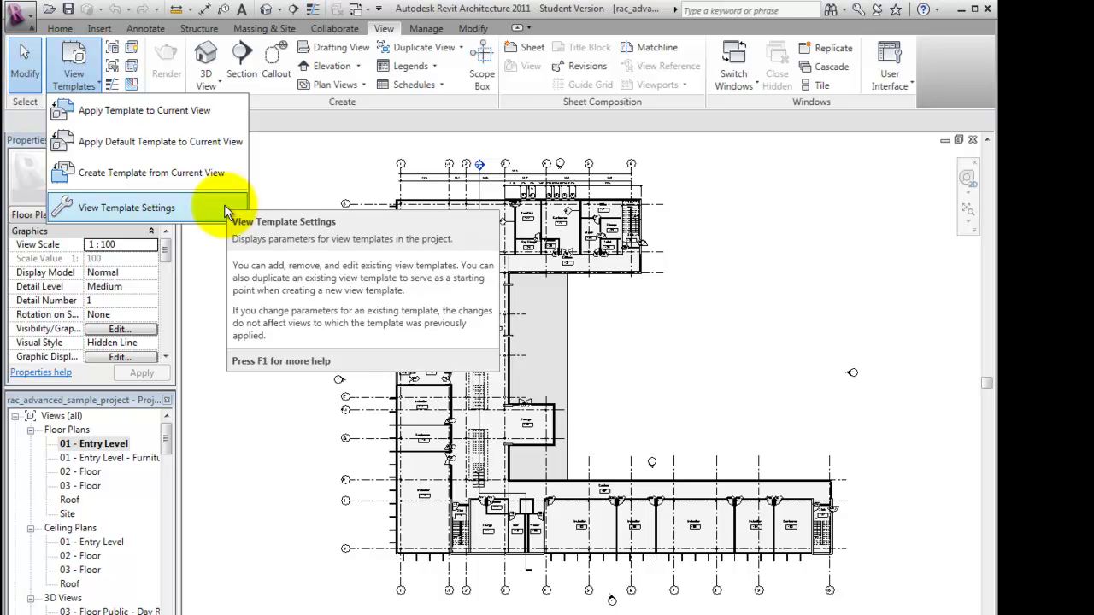
click(224, 204)
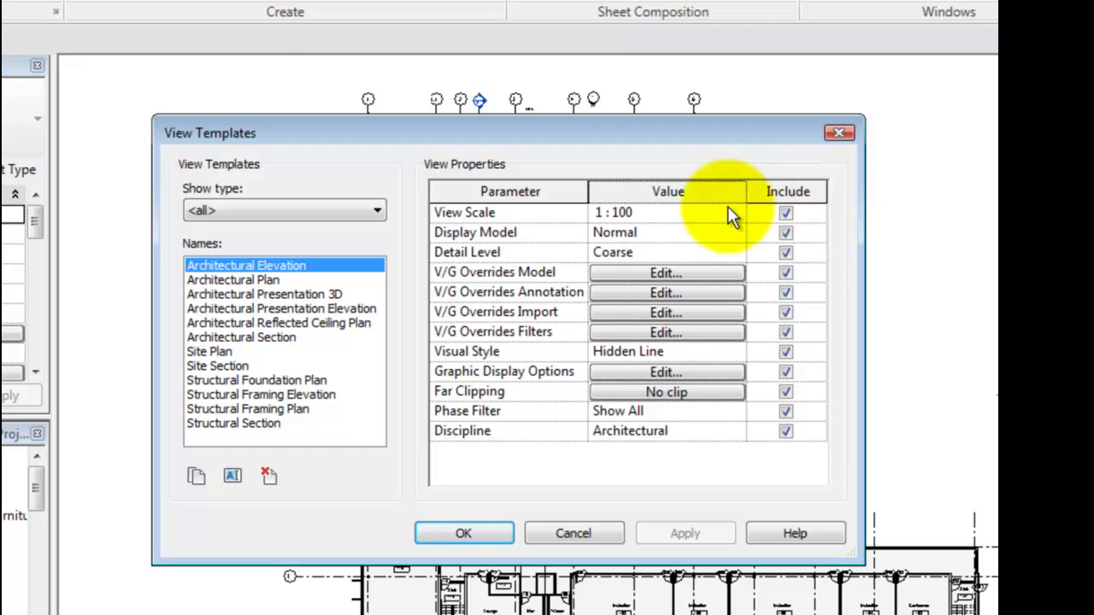
click(787, 214)
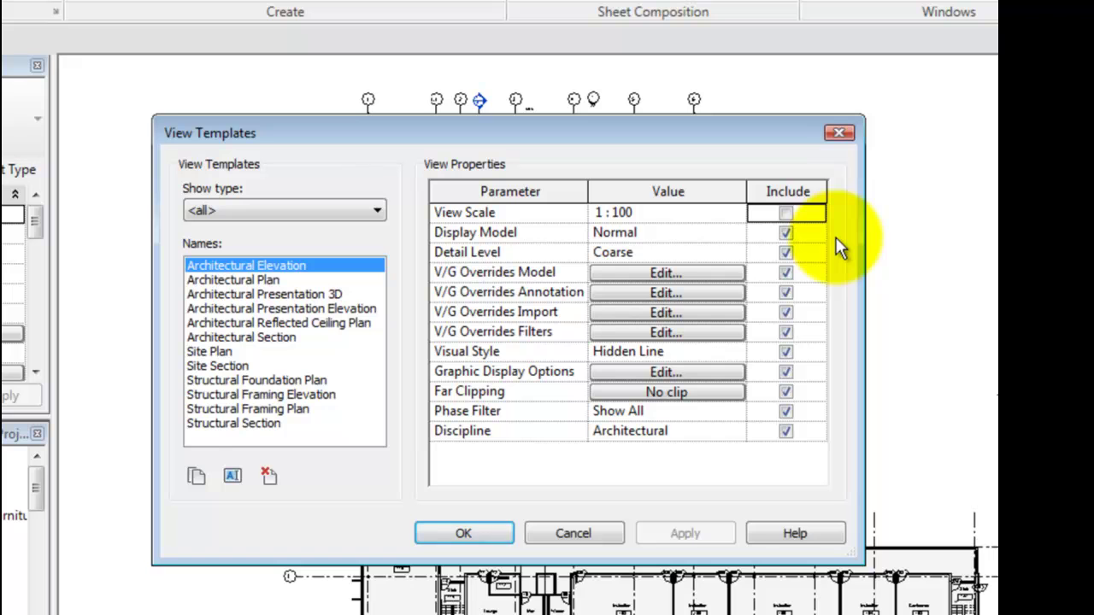
click(785, 213)
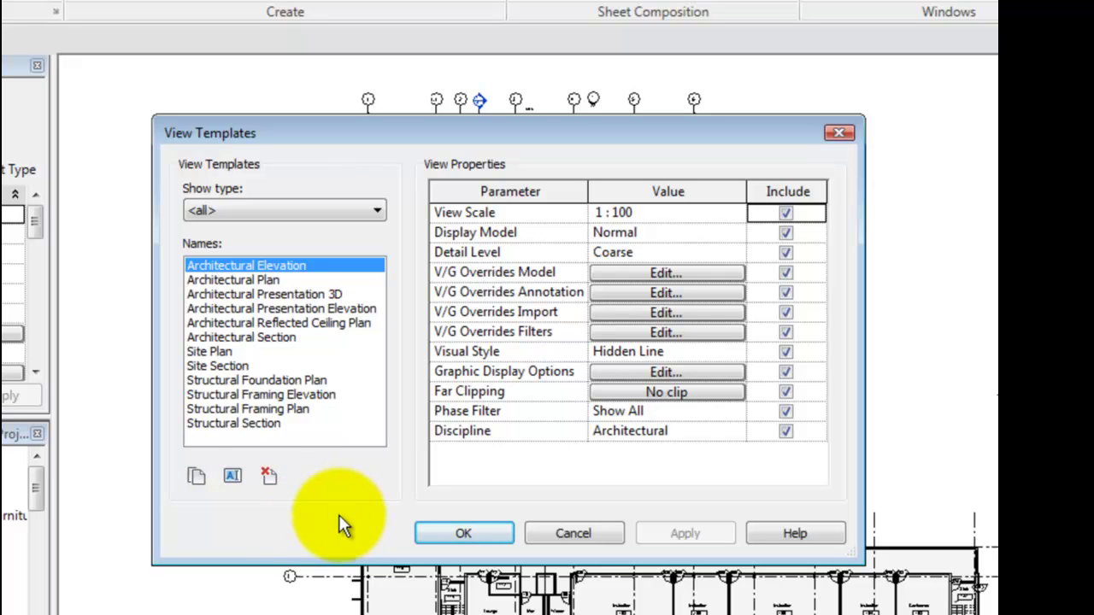
click(463, 533)
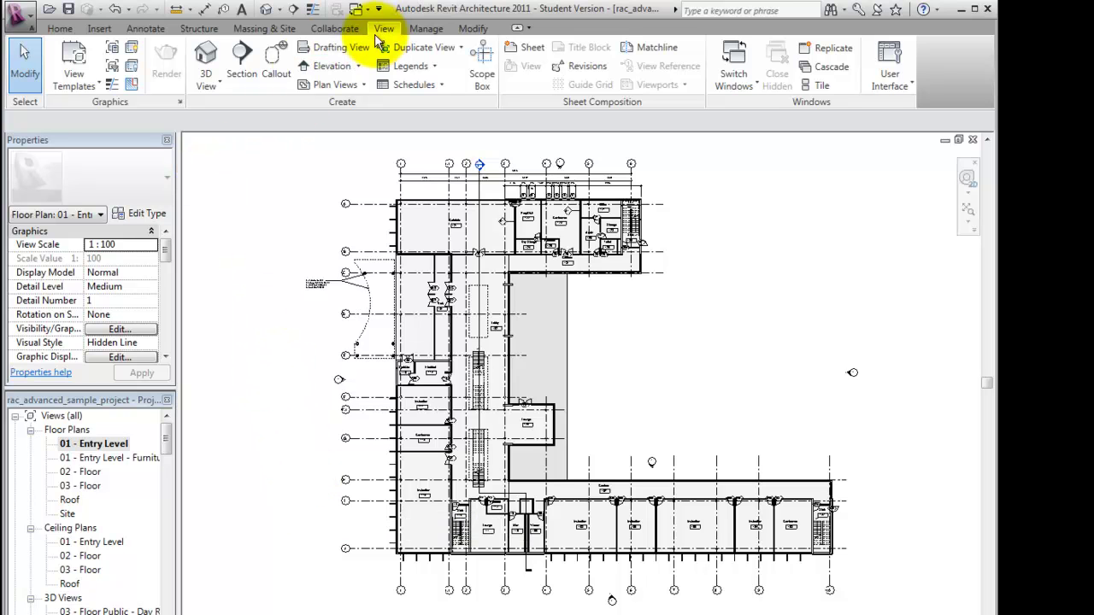
Step: Apply the Architectural Plan template, from Floor, Structural and Area Plans, to 01 - Entry Level
click(99, 82)
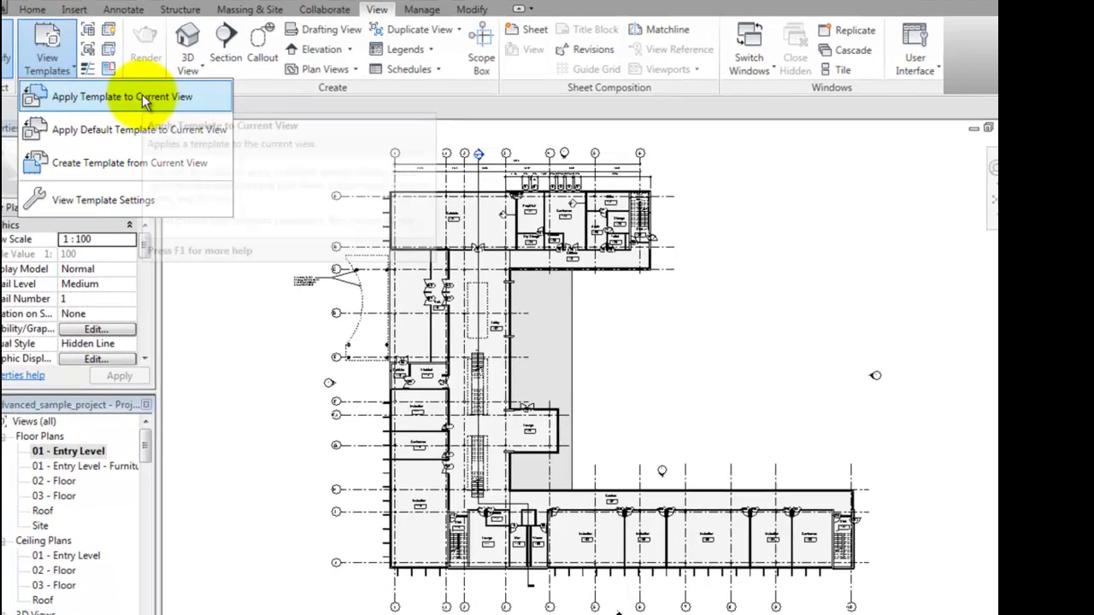
click(129, 110)
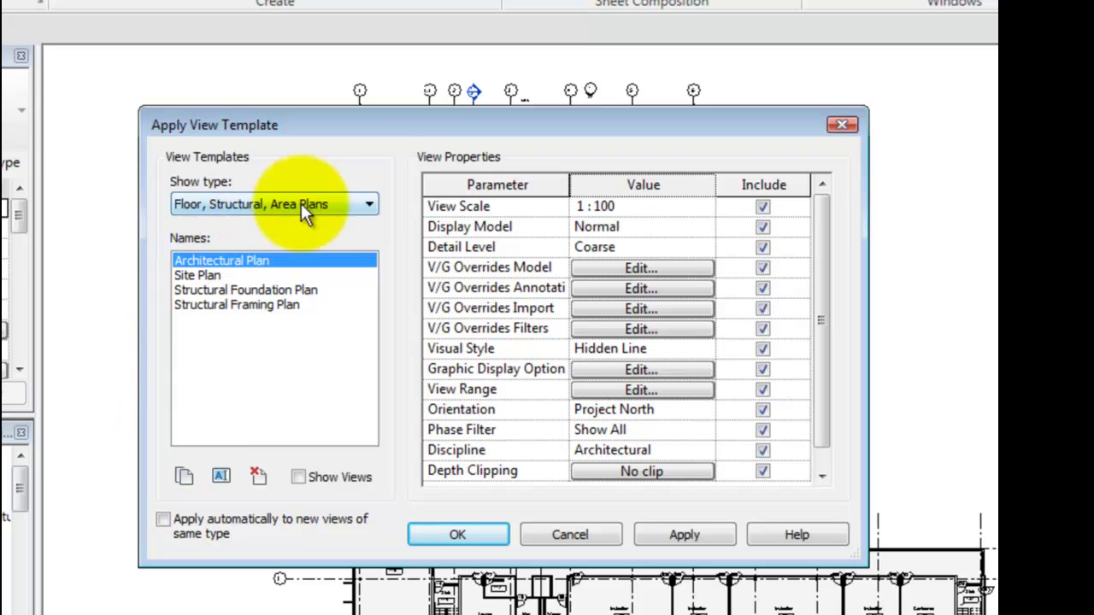
click(359, 203)
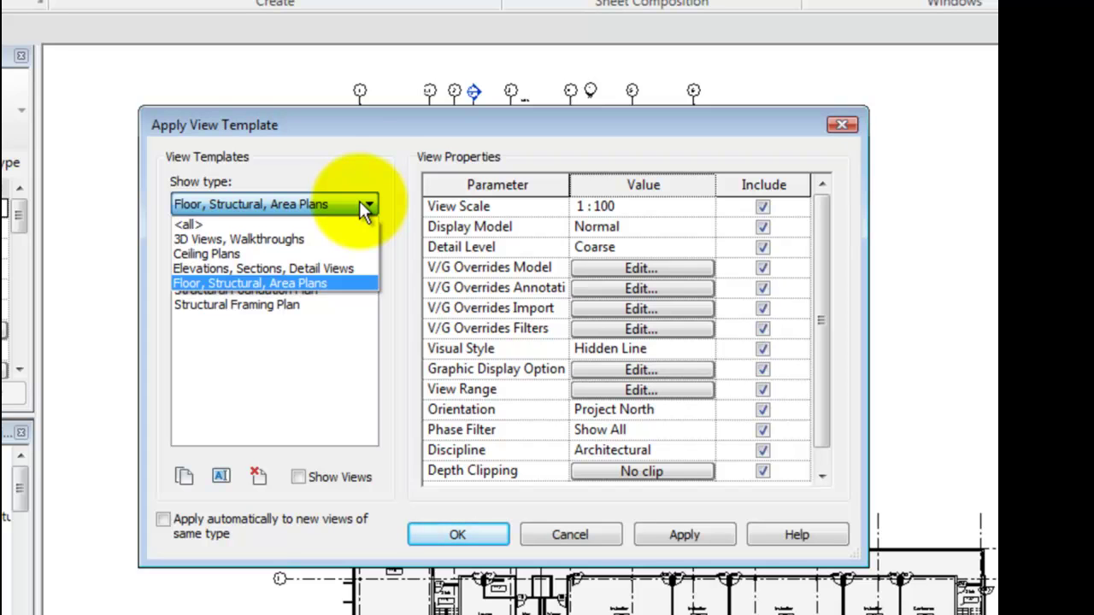
click(359, 204)
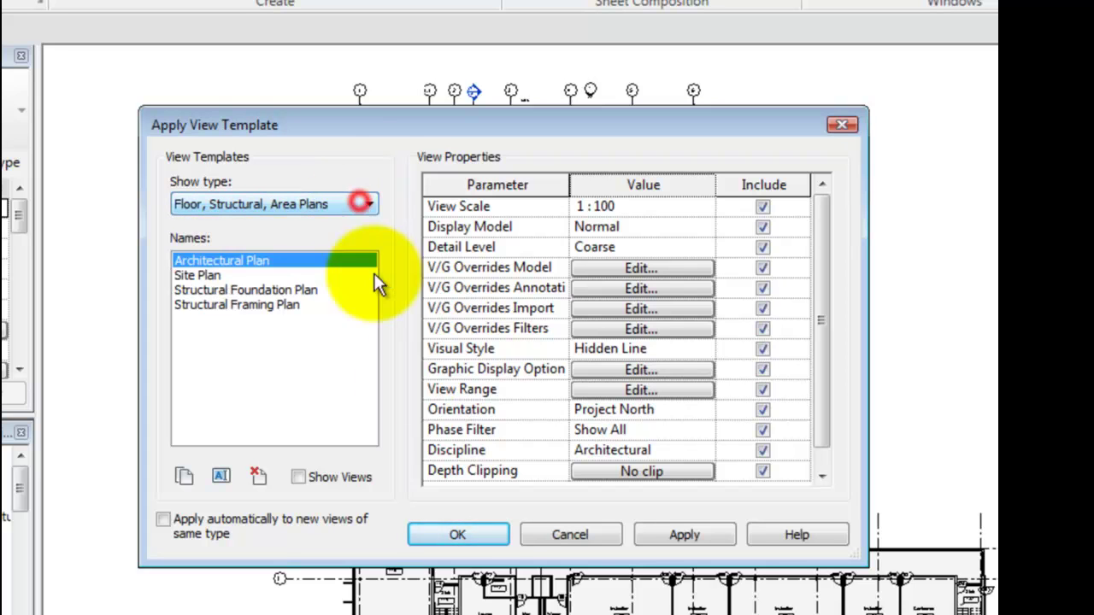
click(462, 533)
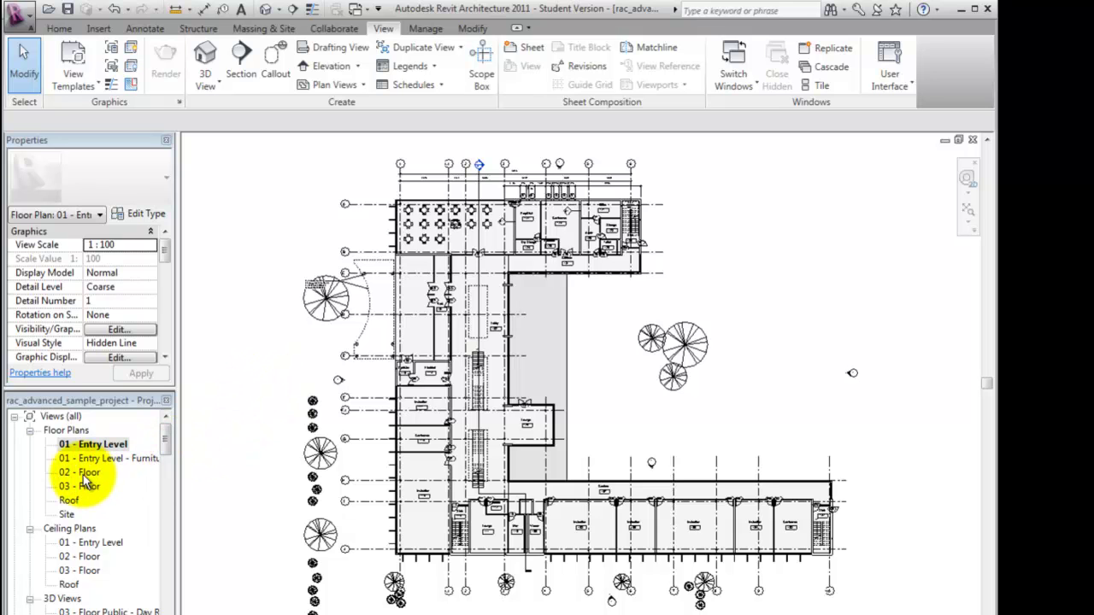
Step: Make Architectural Plan the default template for the floor plans, then apply it to Entry Level
shift+click(69, 513)
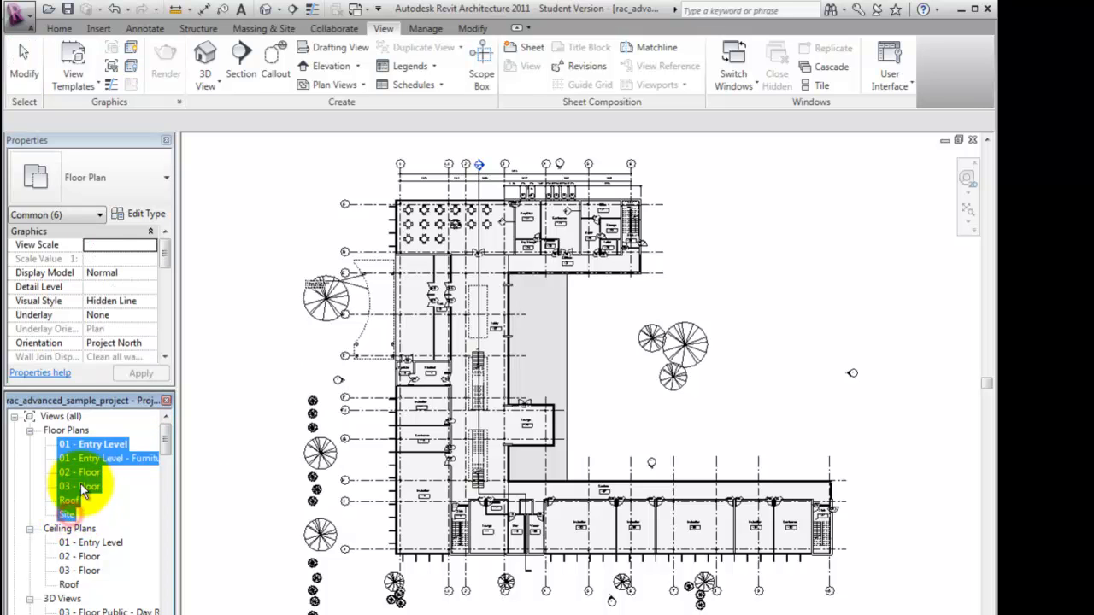
ctrl+click(92, 444)
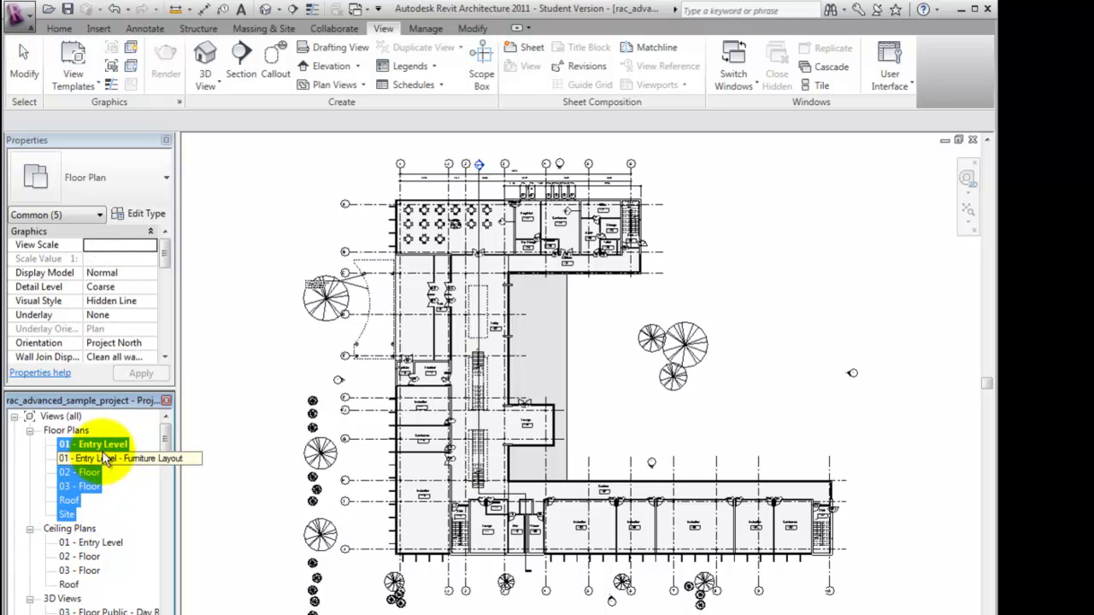
drag(164, 264, 163, 299)
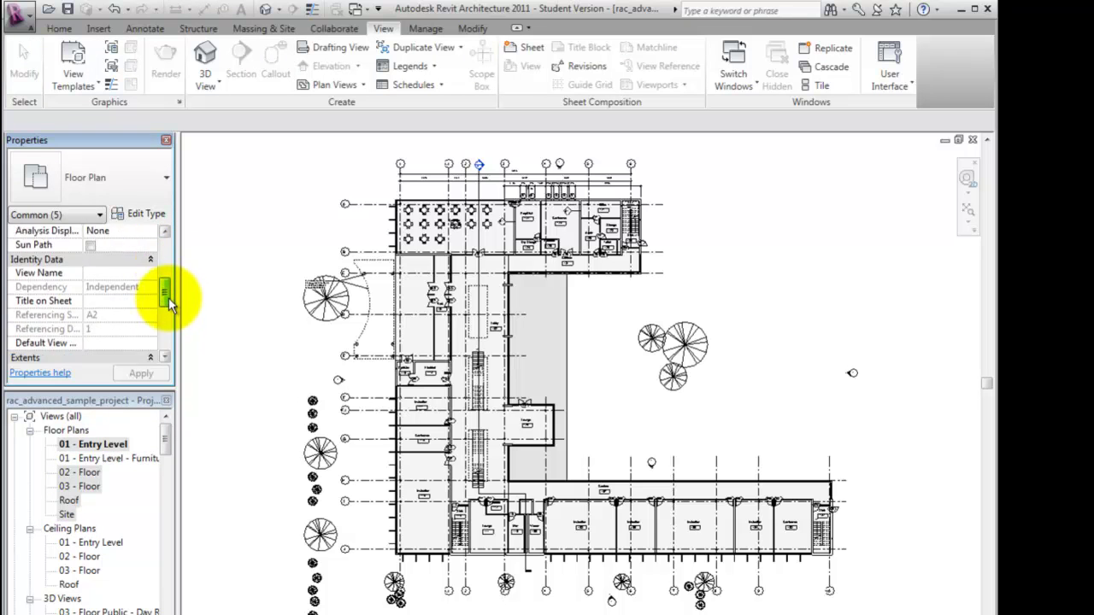
click(151, 273)
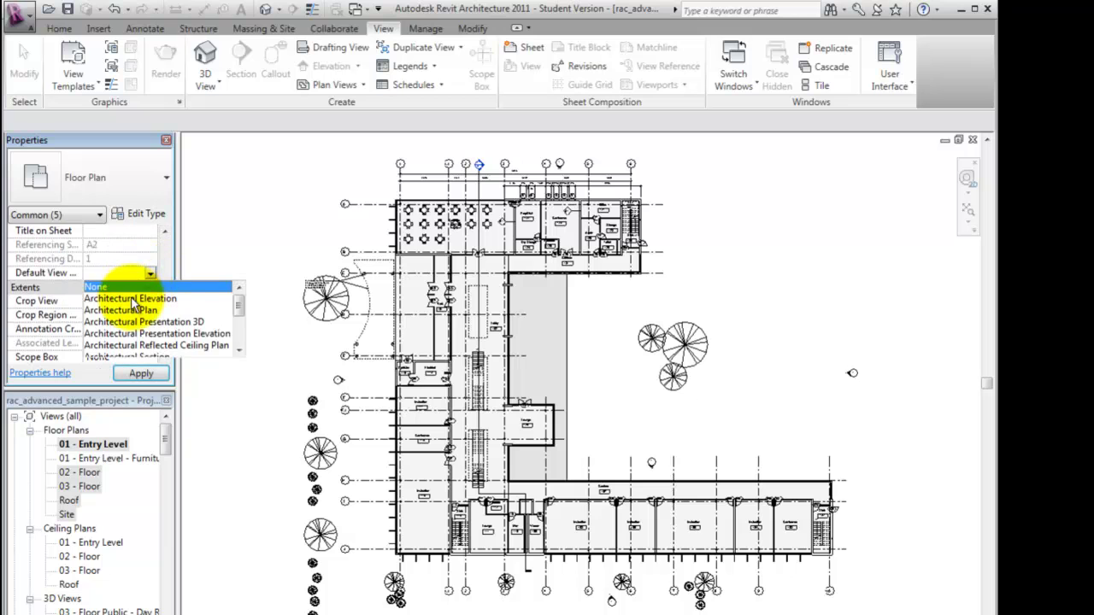
click(133, 311)
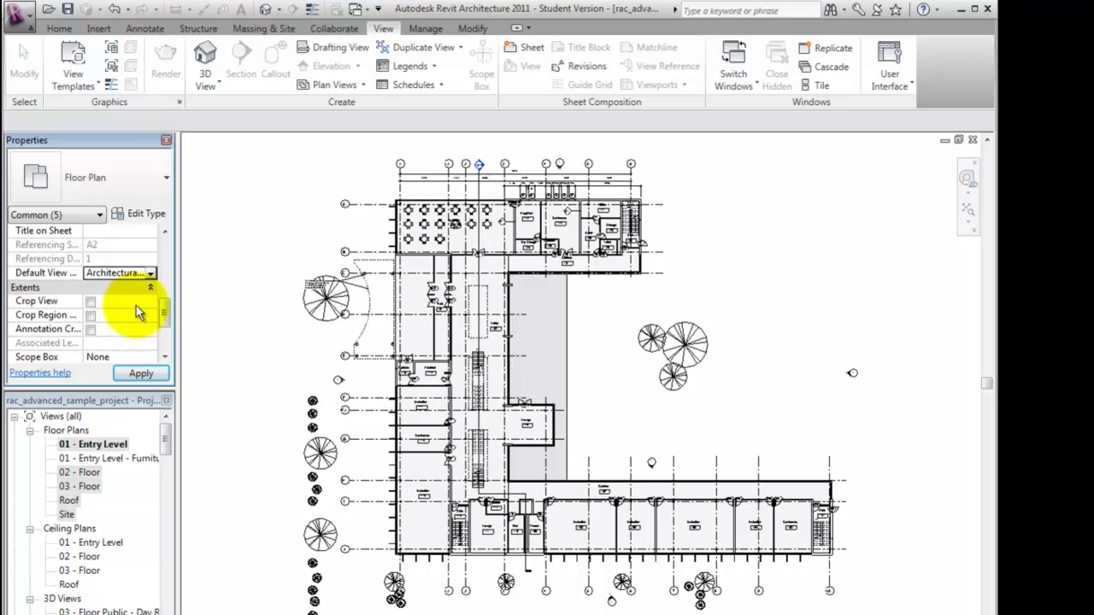
click(95, 83)
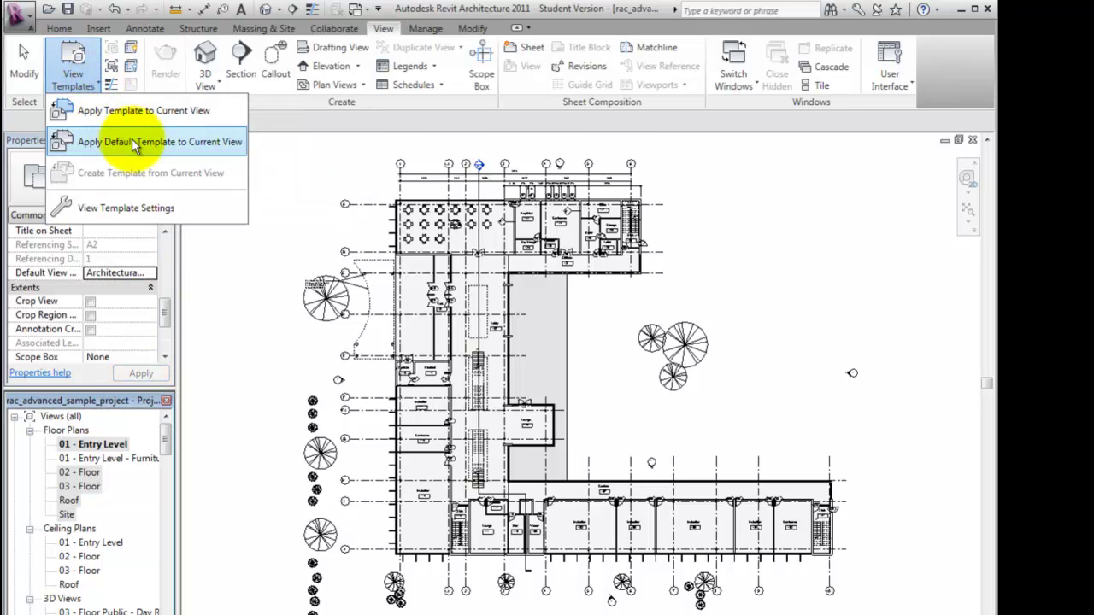
click(183, 147)
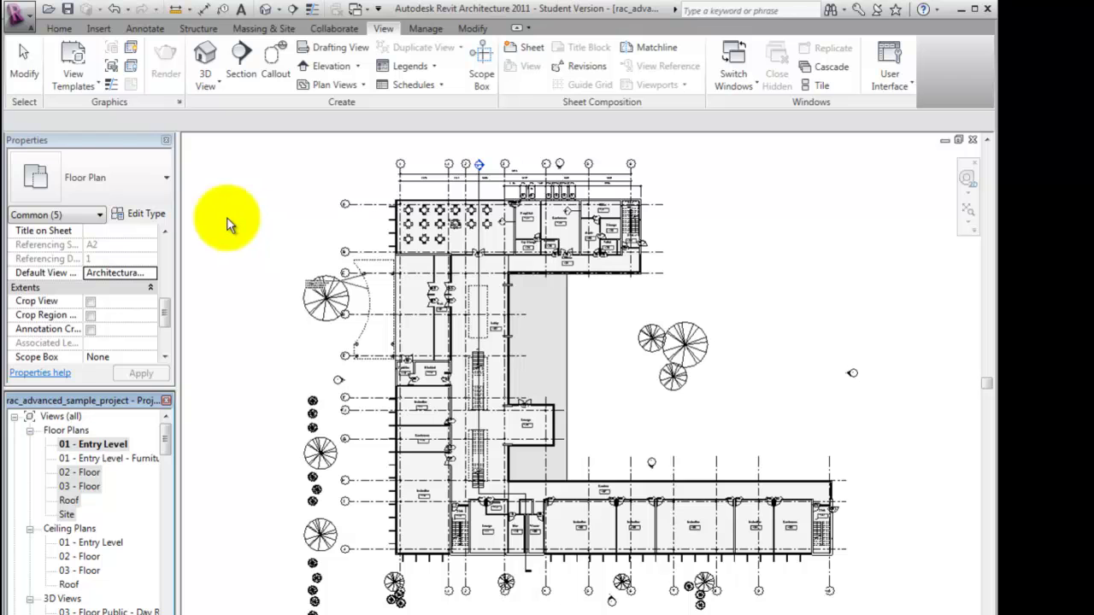
Step: Open the 01 - Entry Level - Furniture Layout floor plan
click(95, 86)
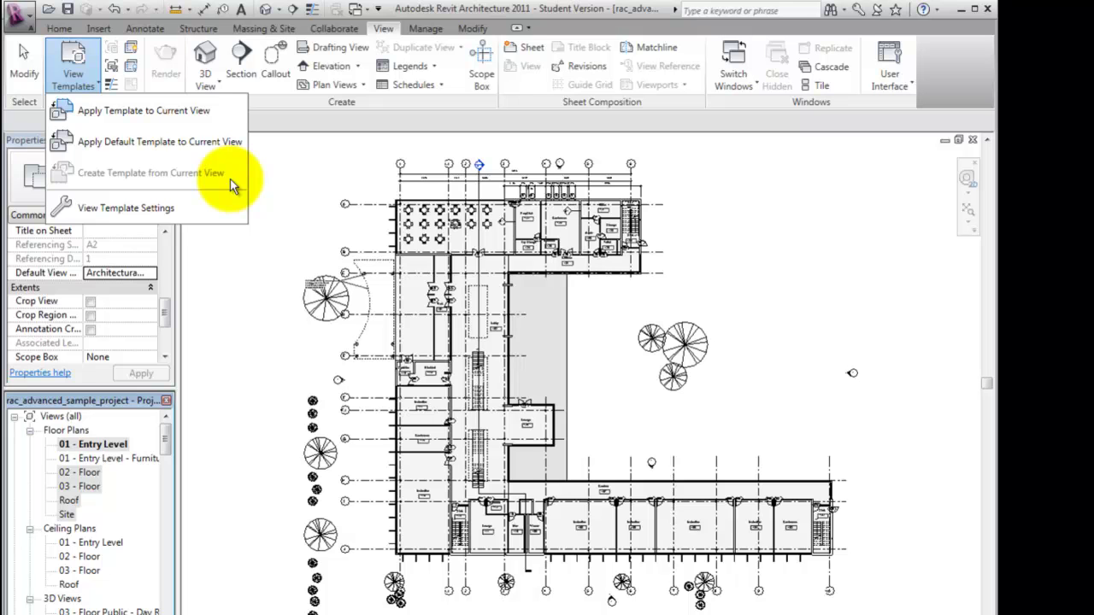
click(228, 287)
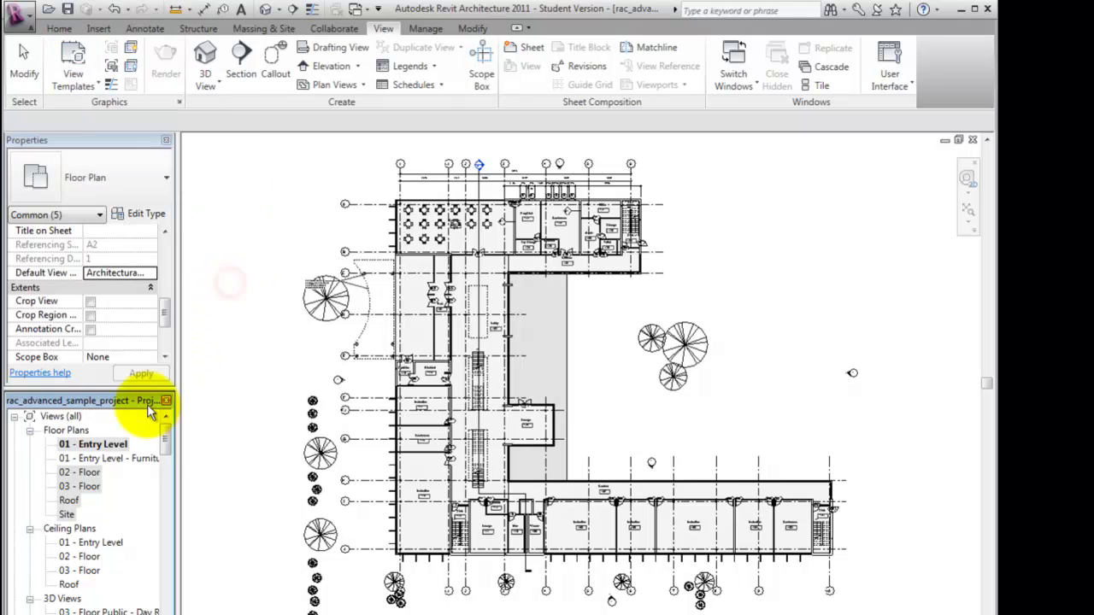
double_click(108, 459)
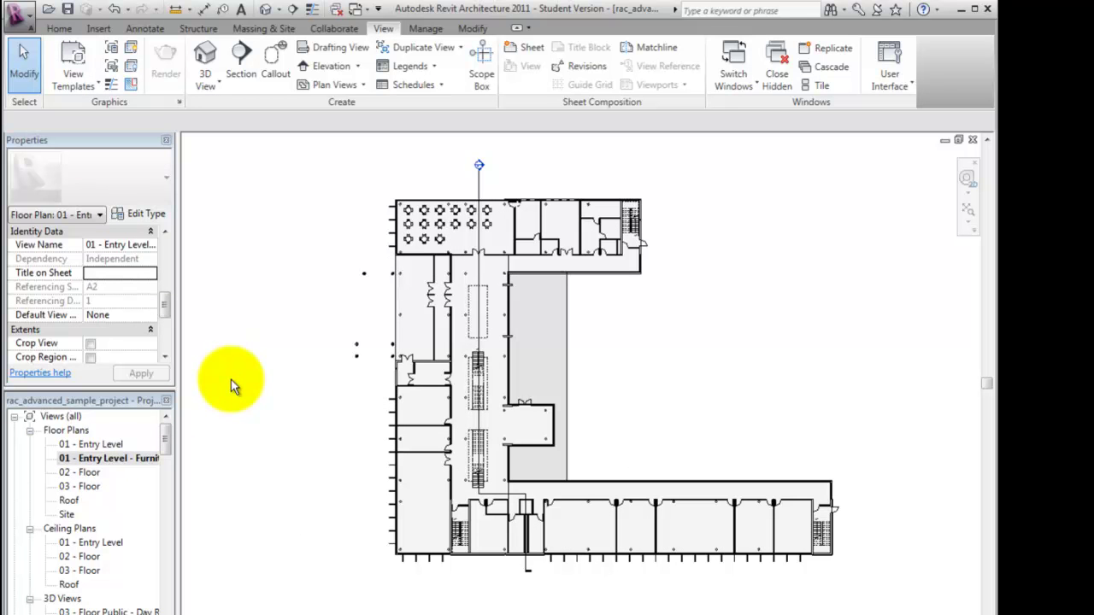
Step: Create a view template named 'furniture layout plan' from this furniture layout view
click(97, 83)
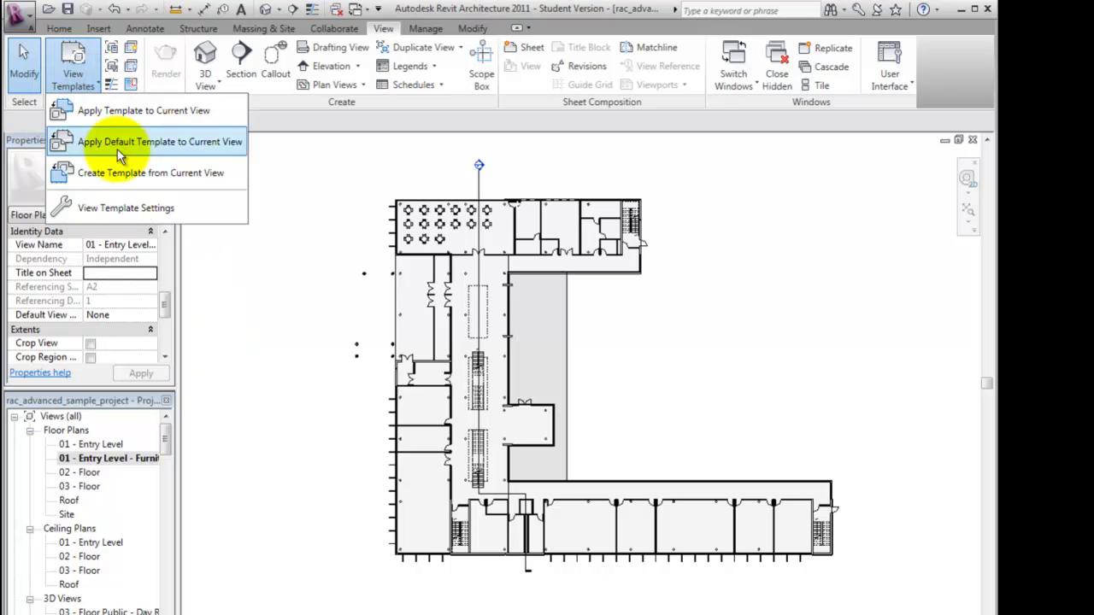
click(198, 180)
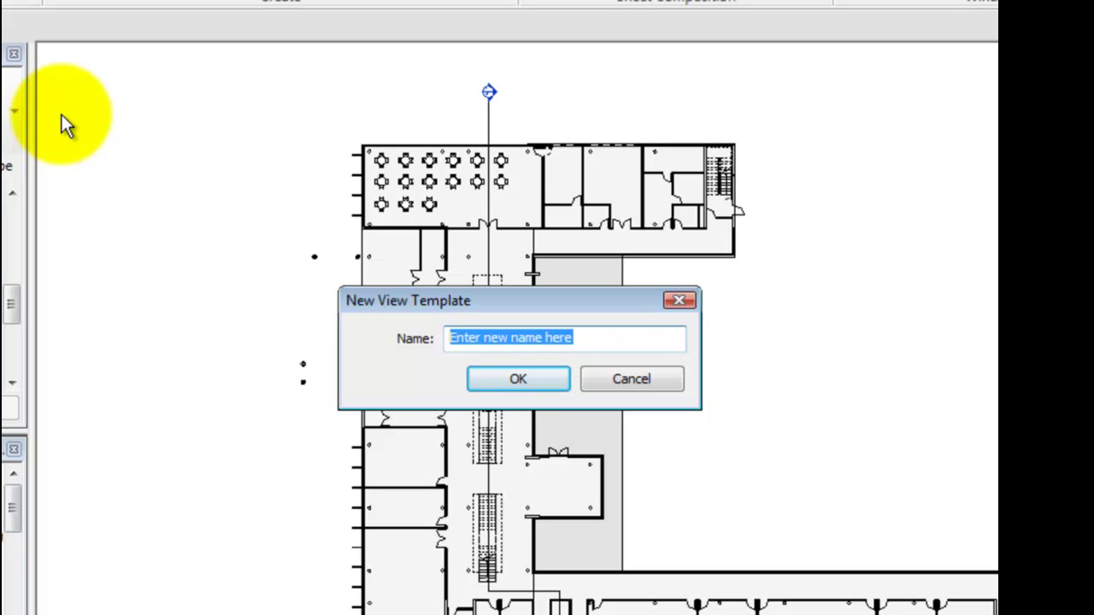
text(furniture )
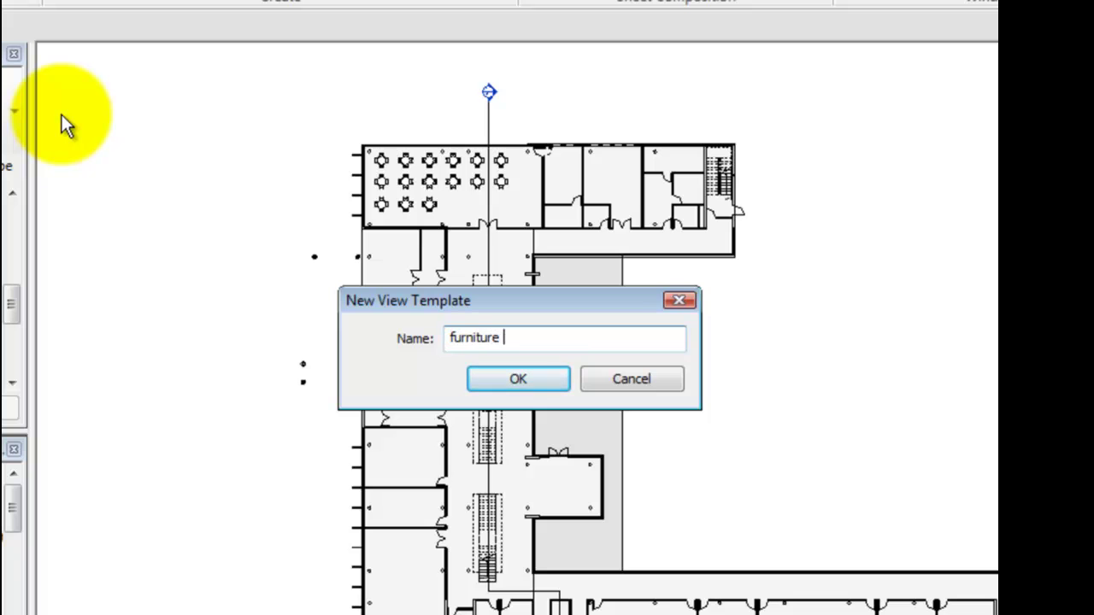
text(layout plan)
key(Return)
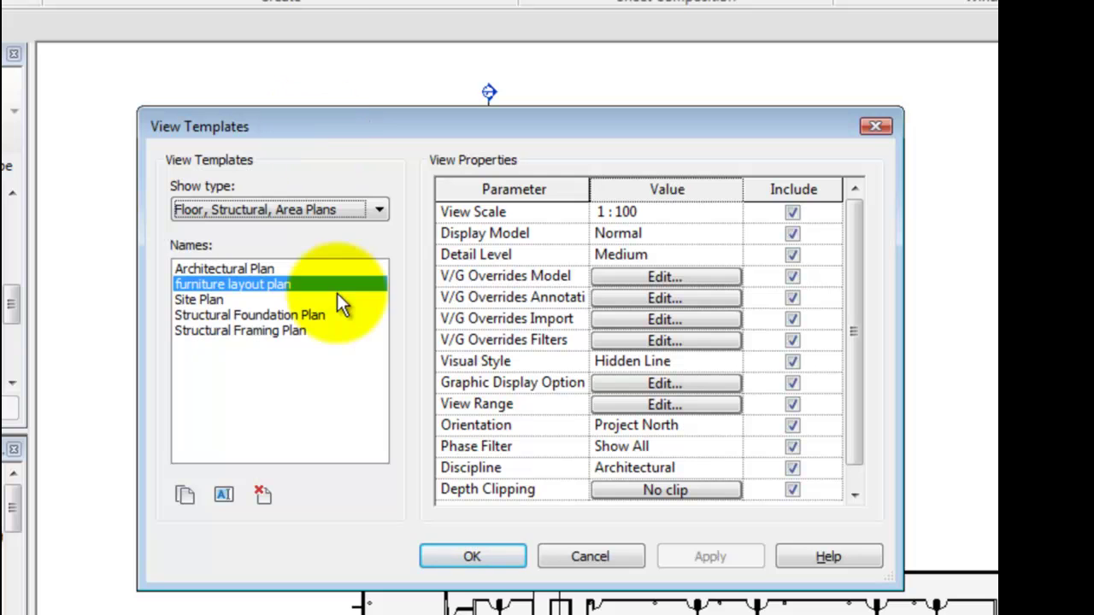
click(475, 556)
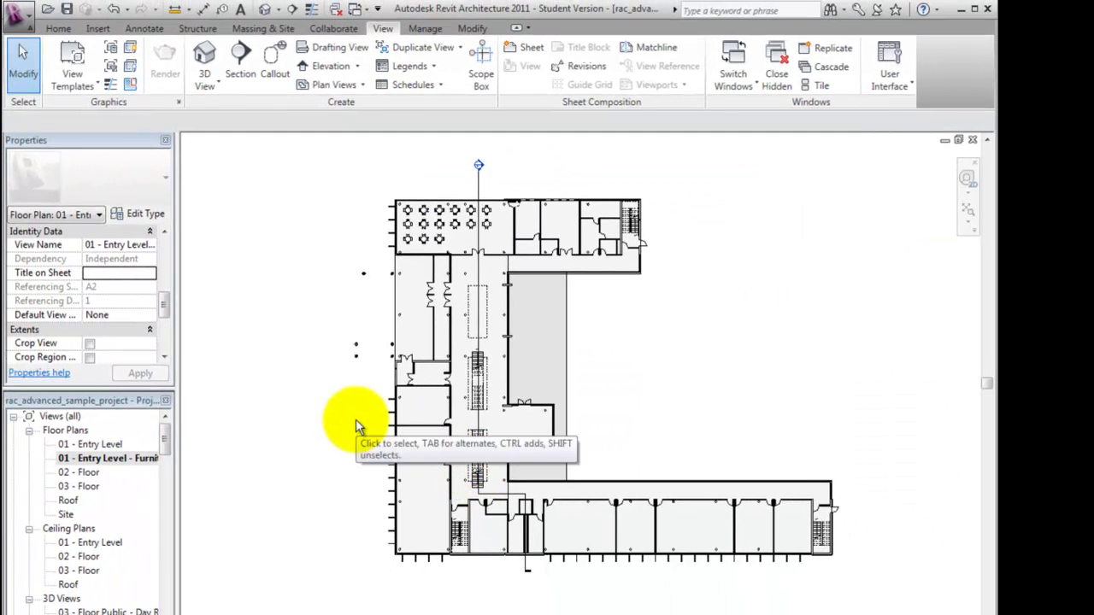
Step: Save the current view again as 'furniture layout plan', overwriting the existing template
click(77, 79)
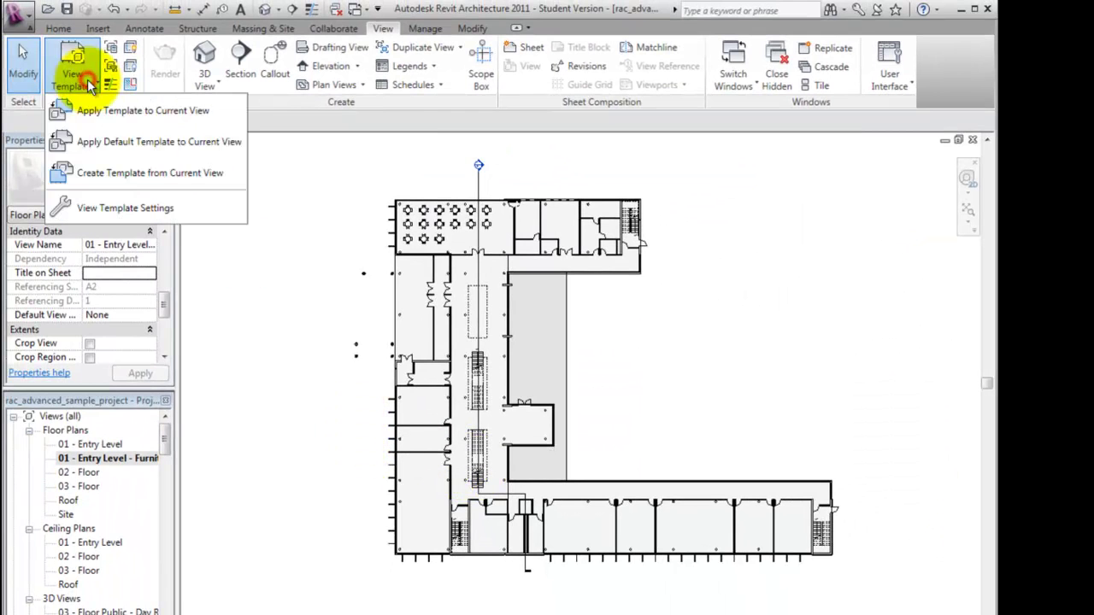
click(120, 174)
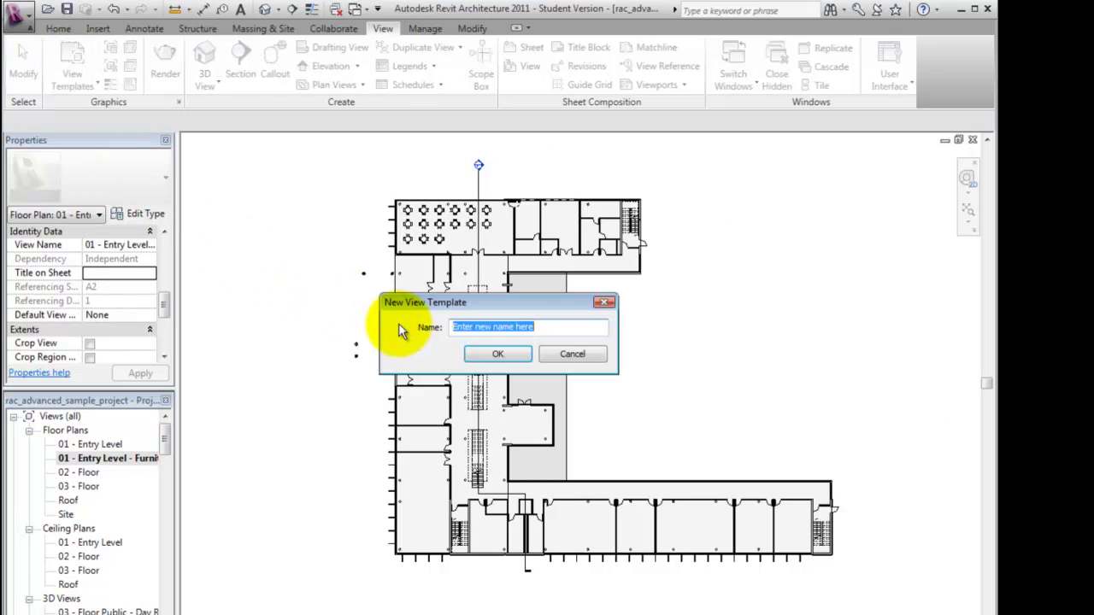
text(furnitu)
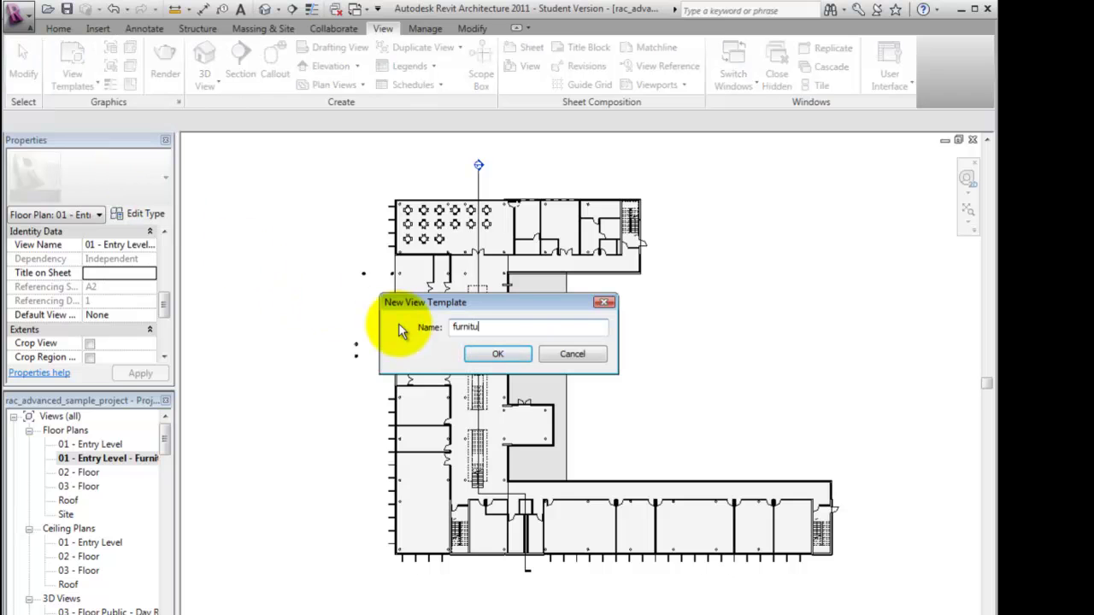
text(re layout plan)
key(Return)
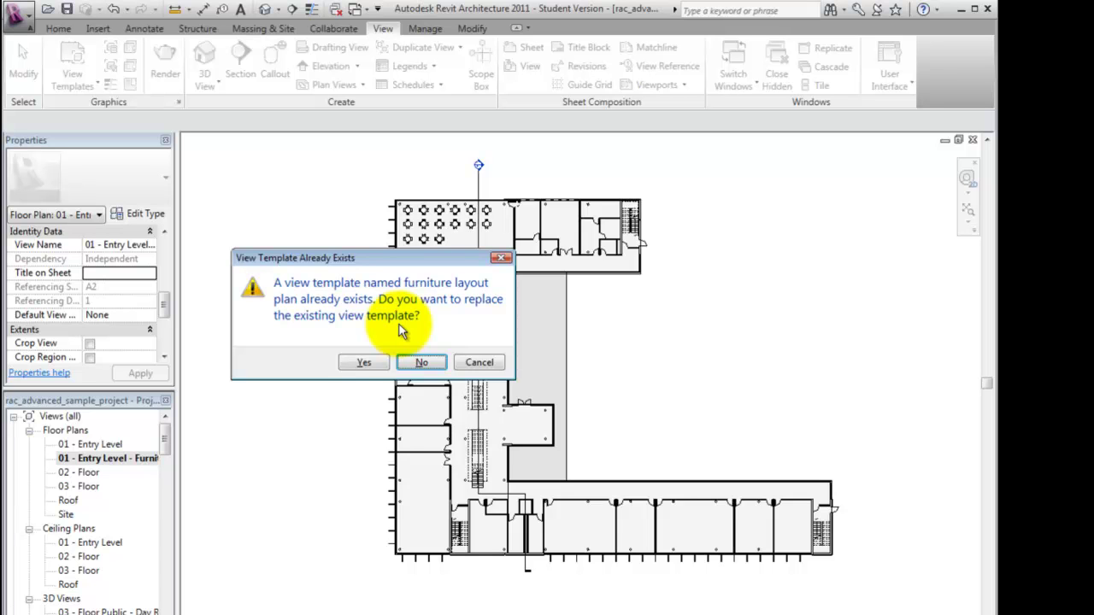
click(366, 364)
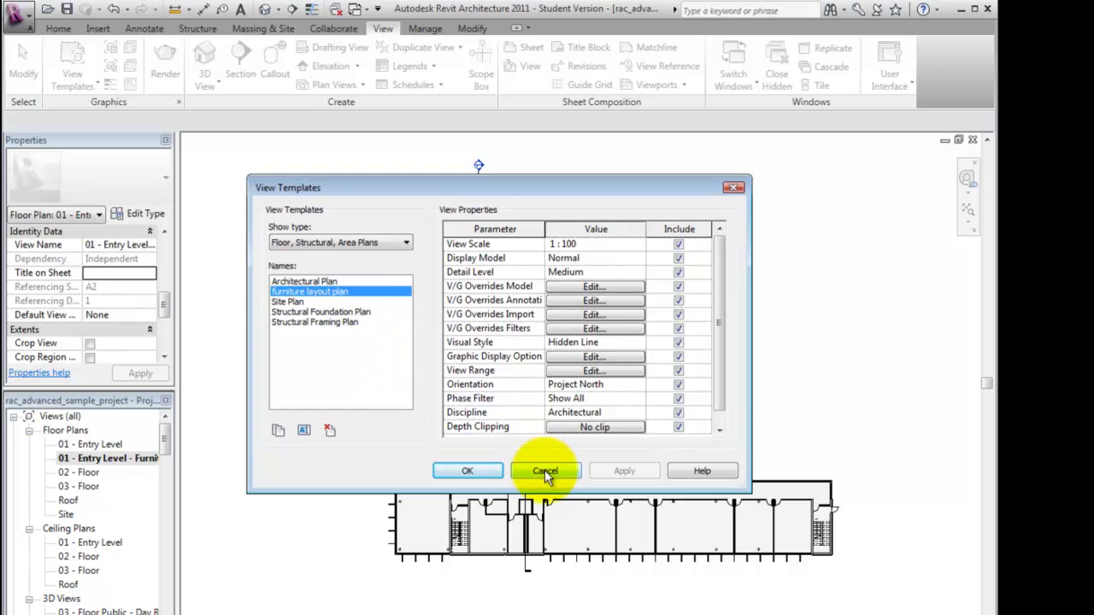
click(467, 471)
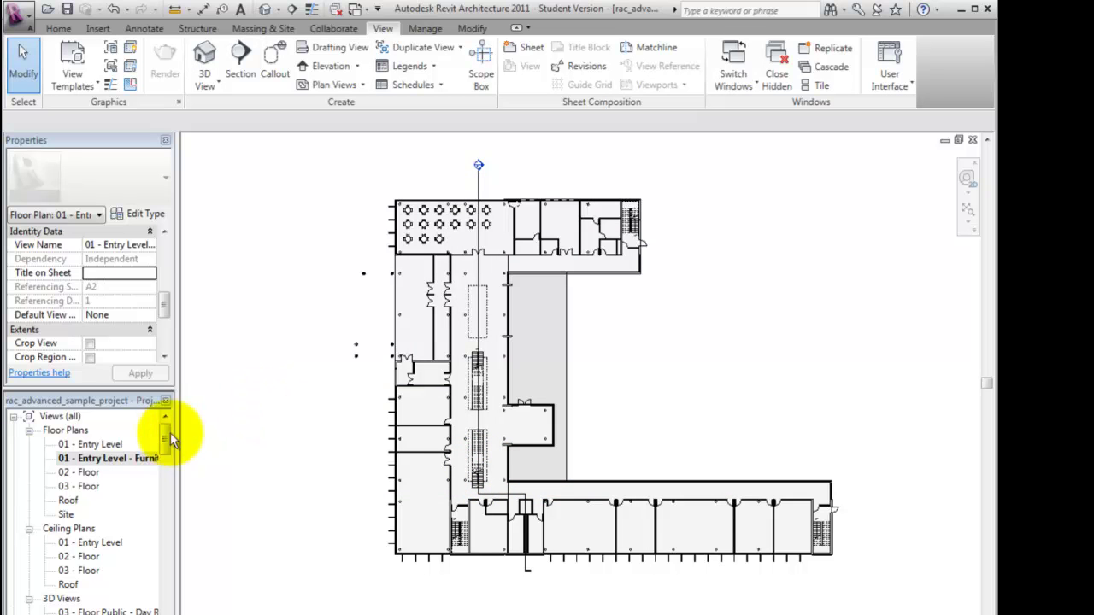
Step: Show the context menu for the 01 - Entry Level - Furniture Layout view in the Project Browser
click(111, 459)
right_click(111, 459)
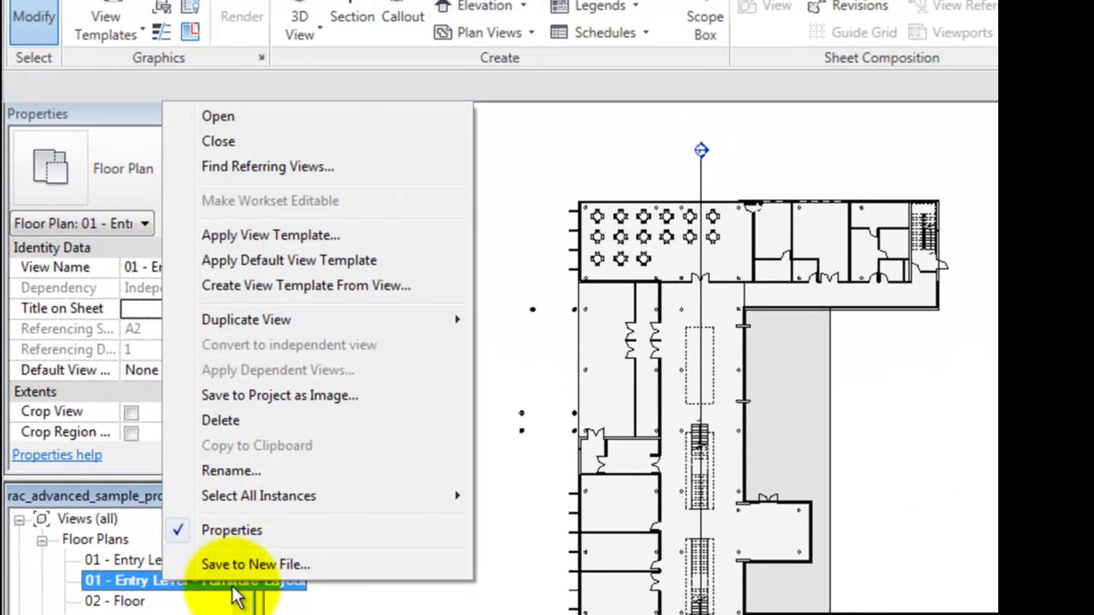